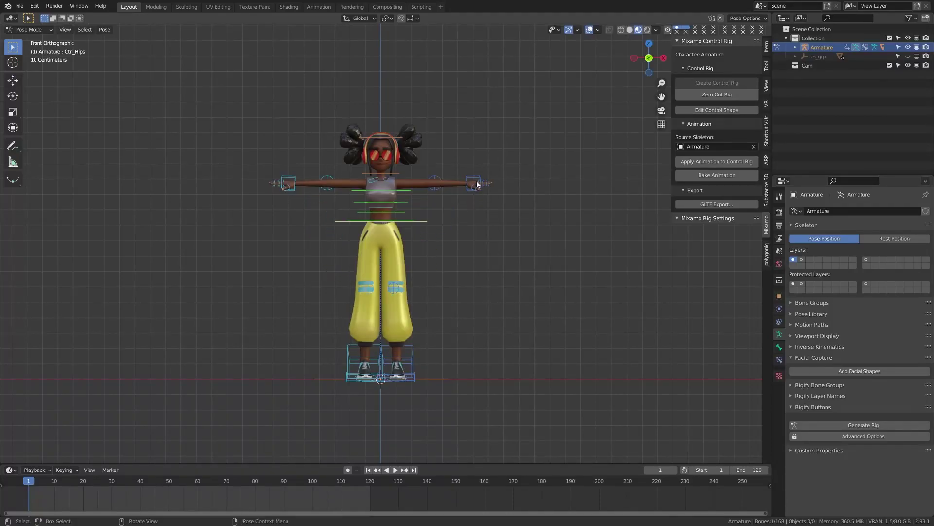
# - Test-move the left hand and left foot IK controls without changing the pose, then view from the right side
pyautogui.click(477, 183)
pyautogui.press('g')
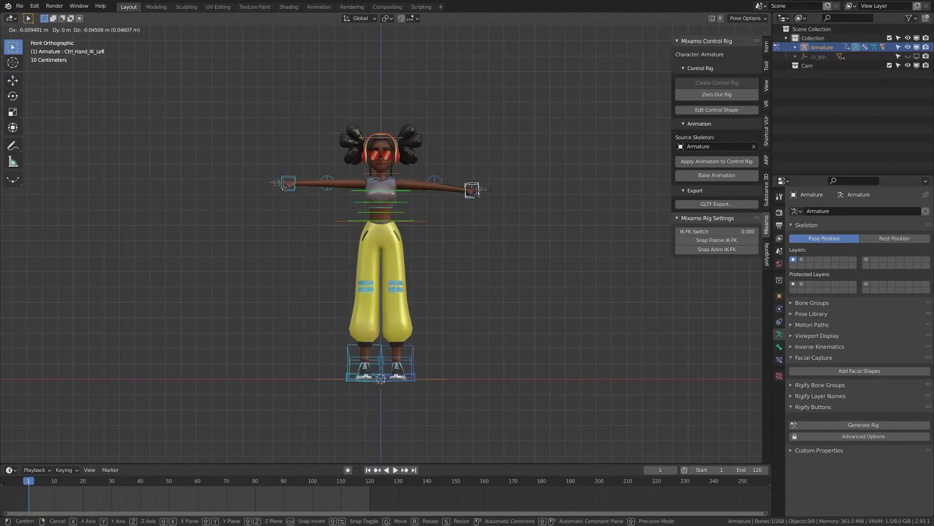
pyautogui.rightClick(473, 187)
pyautogui.click(414, 362)
pyautogui.press('g')
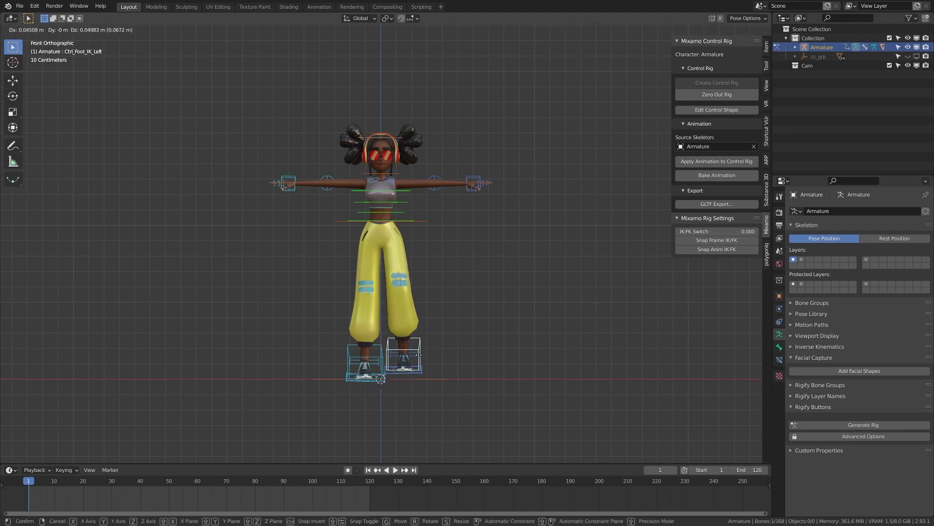
pyautogui.rightClick(424, 359)
pyautogui.press('KP_3')
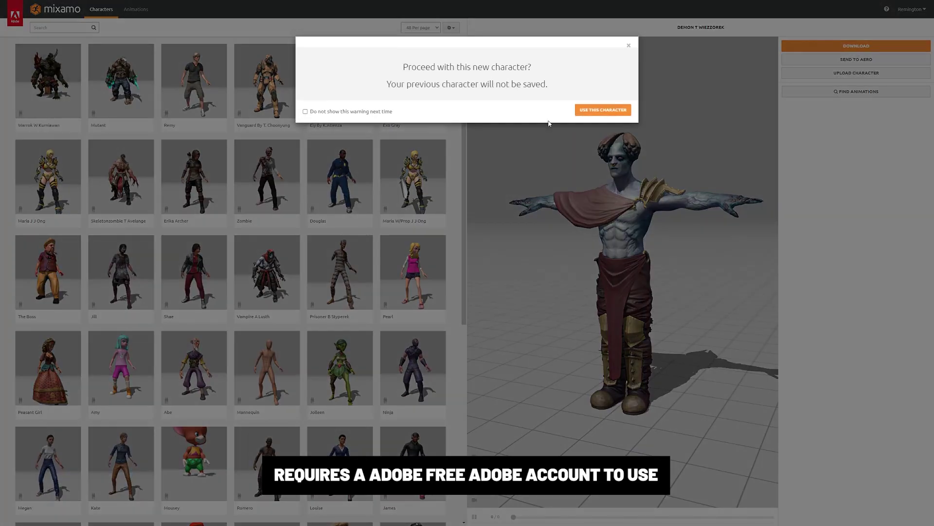
# - Preview and load several stock characters, including Pearl, Mousey and the suited female character
pyautogui.click(605, 108)
pyautogui.click(314, 100)
pyautogui.click(603, 109)
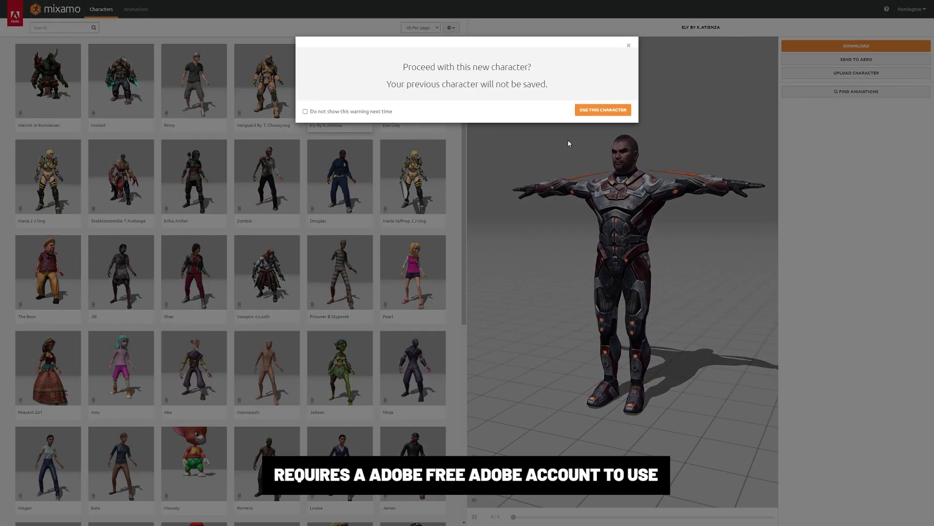
pyautogui.click(603, 110)
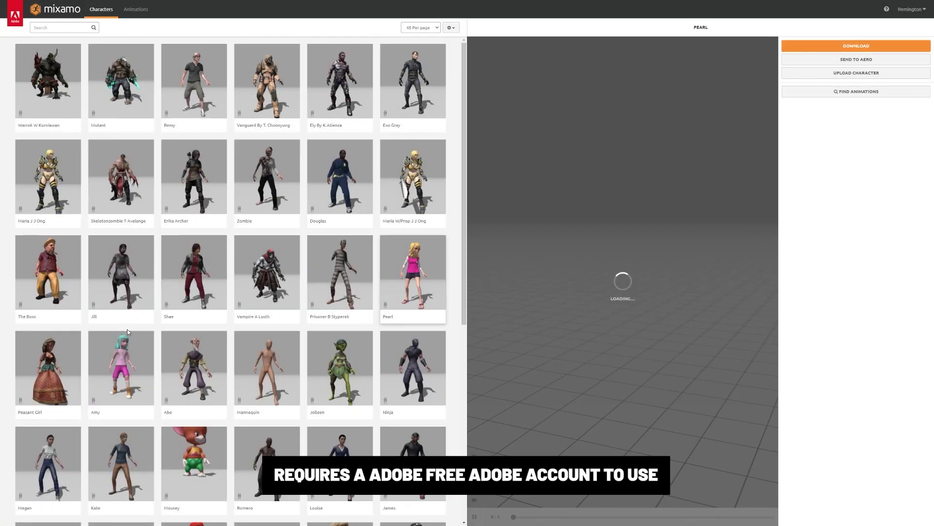
pyautogui.click(193, 463)
pyautogui.click(603, 109)
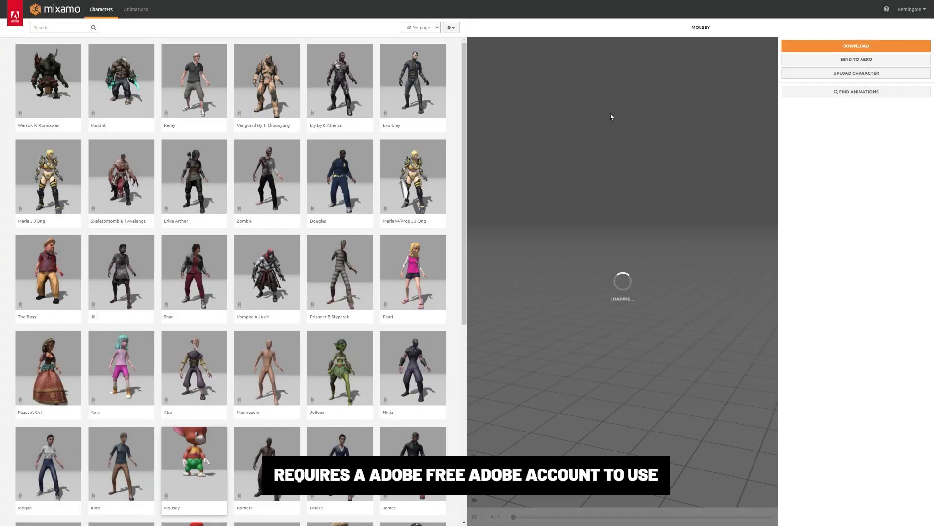
pyautogui.click(340, 462)
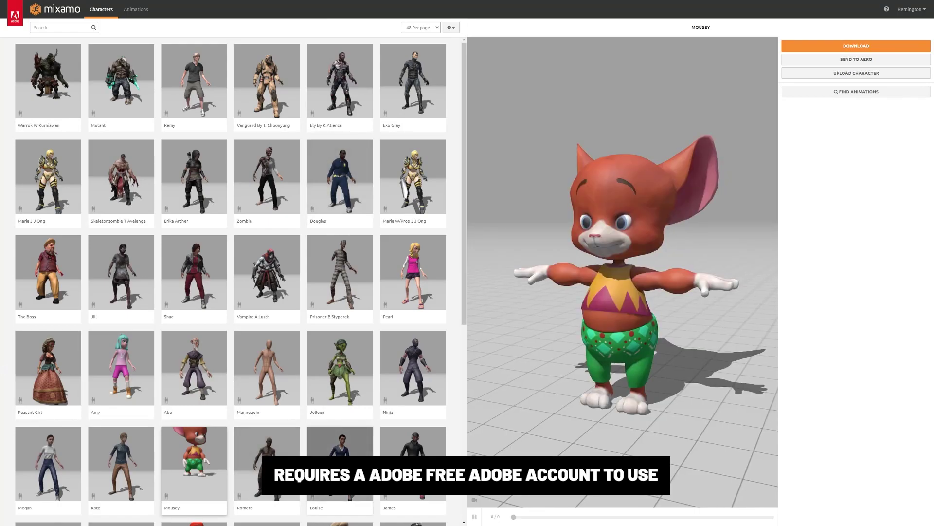
pyautogui.click(604, 110)
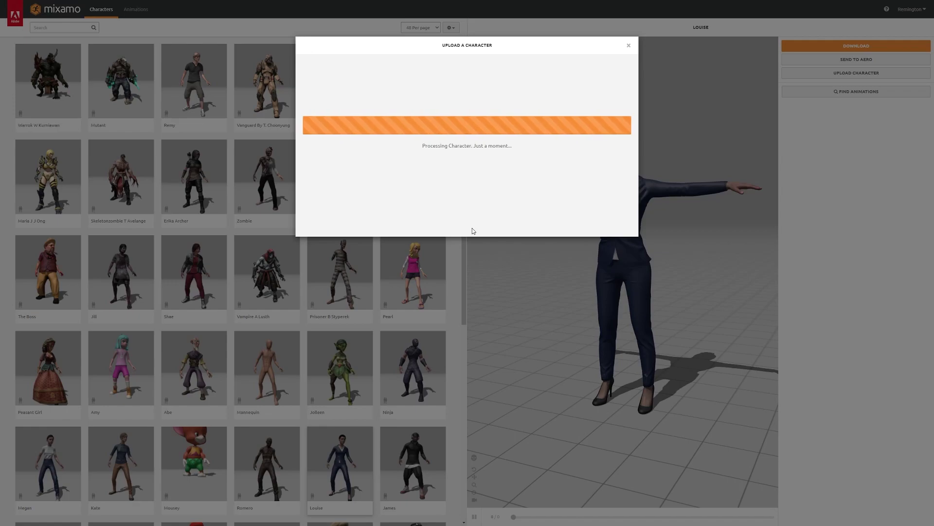
# - Place the chin, wrist, elbow, knee and groin markers on the model and start auto-rigging
pyautogui.moveTo(336, 145); pyautogui.dragTo(422, 78)
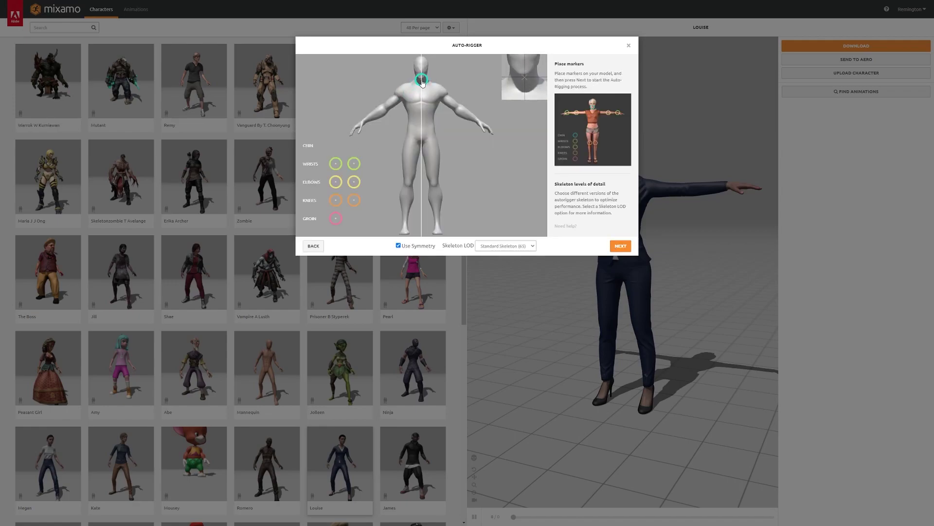
pyautogui.moveTo(354, 164); pyautogui.dragTo(365, 121)
pyautogui.moveTo(354, 181); pyautogui.dragTo(384, 107)
pyautogui.moveTo(336, 200); pyautogui.dragTo(407, 184)
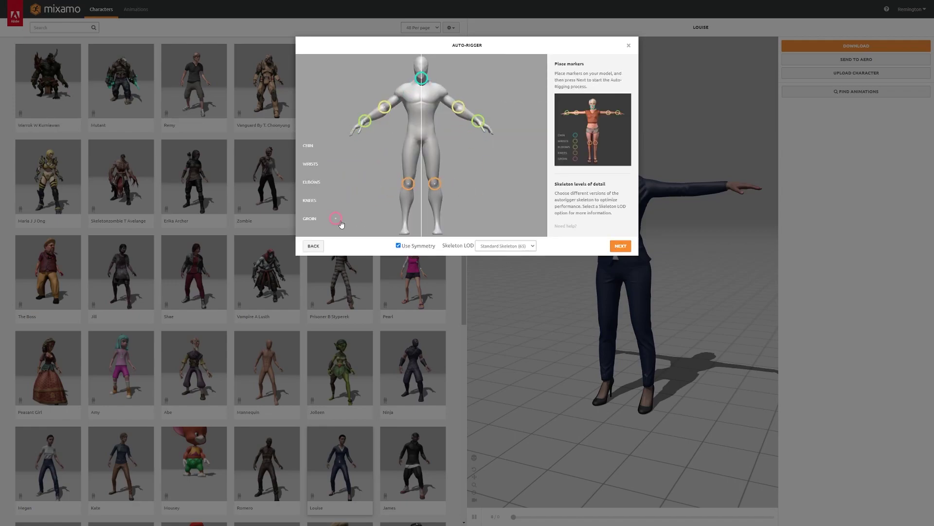
pyautogui.moveTo(336, 218); pyautogui.dragTo(422, 142)
pyautogui.click(620, 246)
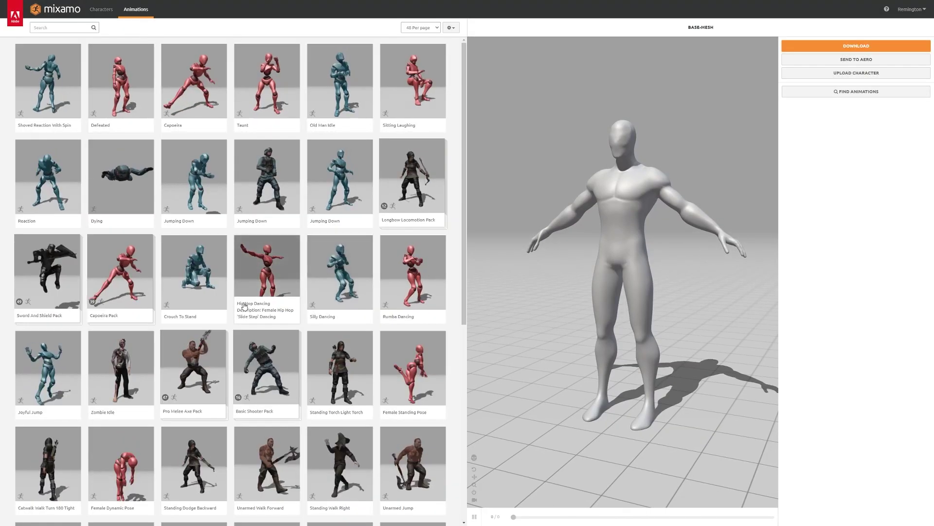
# - Apply Hip Hop Dancing to the base mesh and download it in FBX Binary (.fbx) format
pyautogui.click(251, 292)
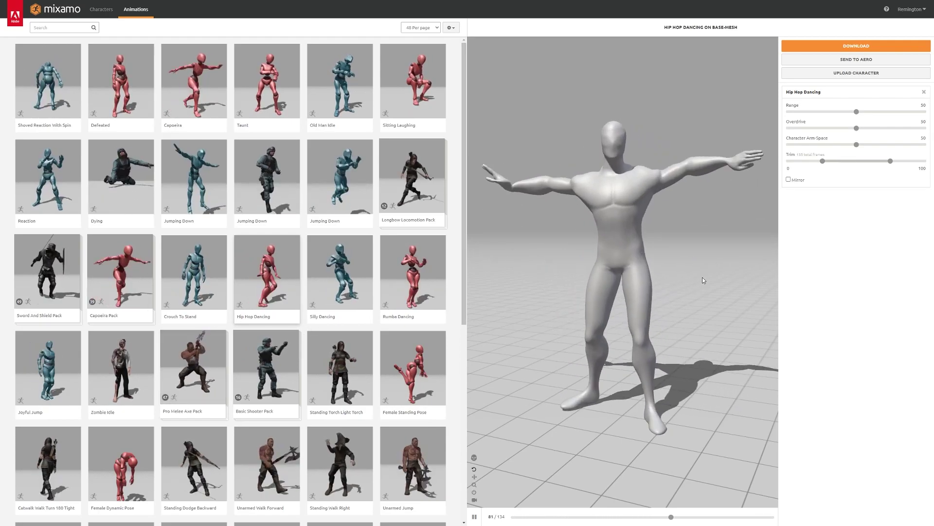
pyautogui.click(857, 46)
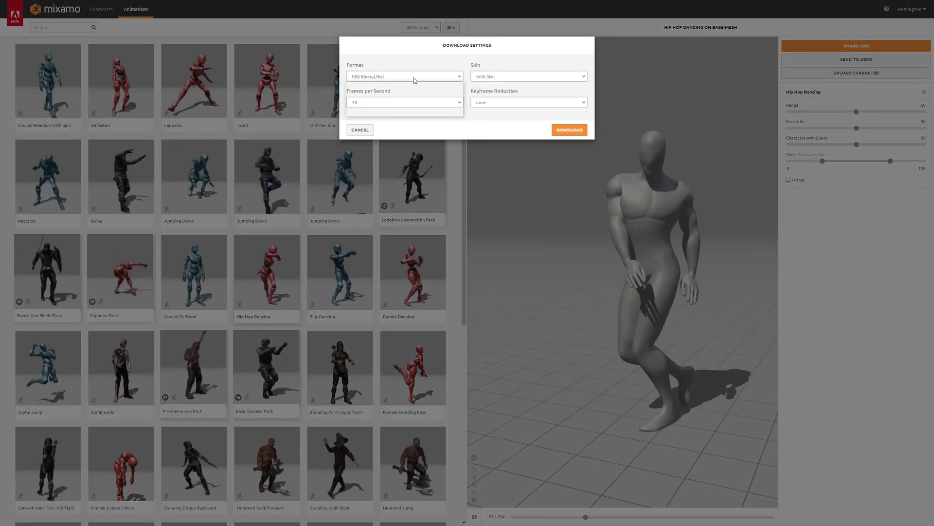
pyautogui.click(414, 77)
pyautogui.click(408, 84)
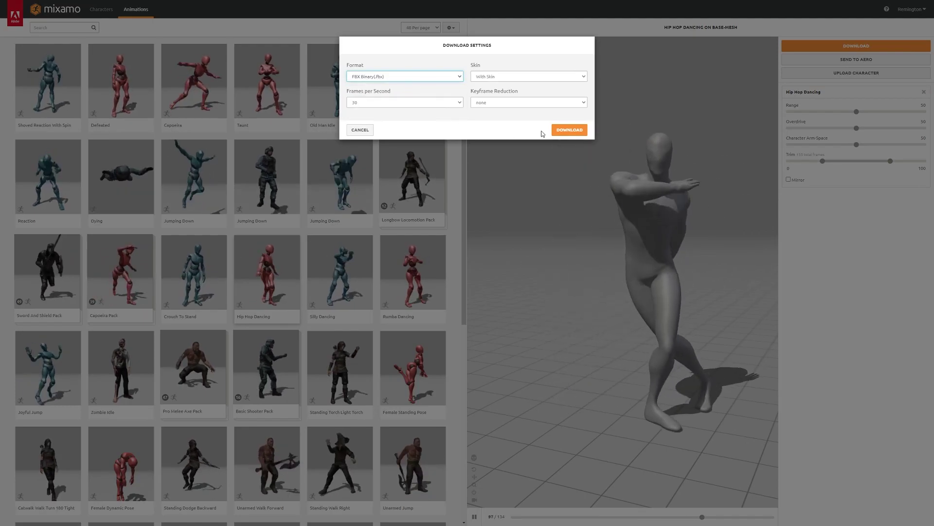
pyautogui.click(569, 130)
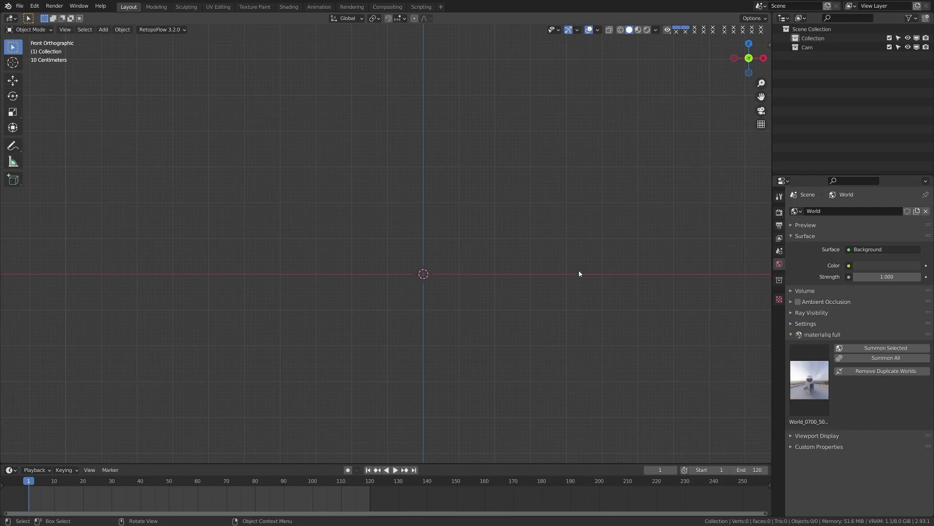
# - Show the Mixamo tab in the viewport sidebar and pan across the empty scene
pyautogui.press('n')
pyautogui.click(766, 221)
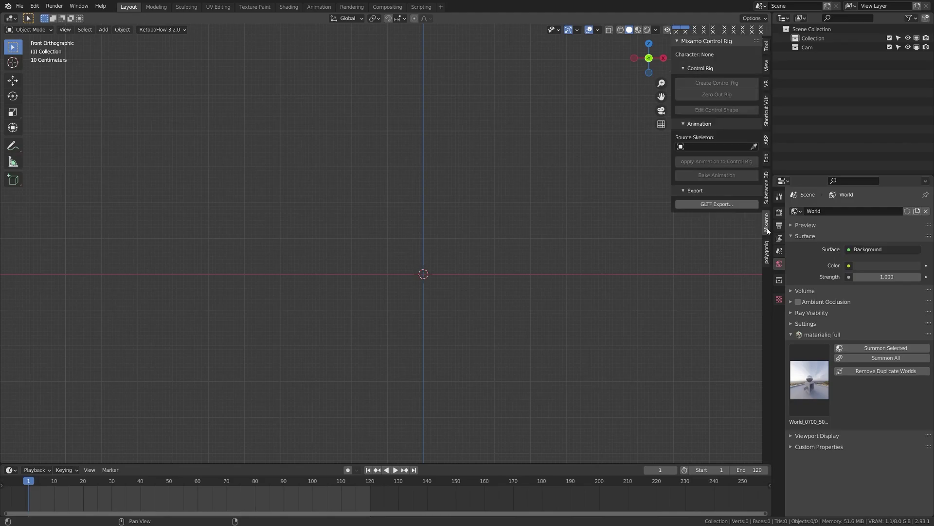
pyautogui.scroll(1, 514, 260)
pyautogui.keyDown('shift'); pyautogui.moveTo(515, 260); pyautogui.dragTo(477, 259, button='middle'); pyautogui.keyUp('shift')
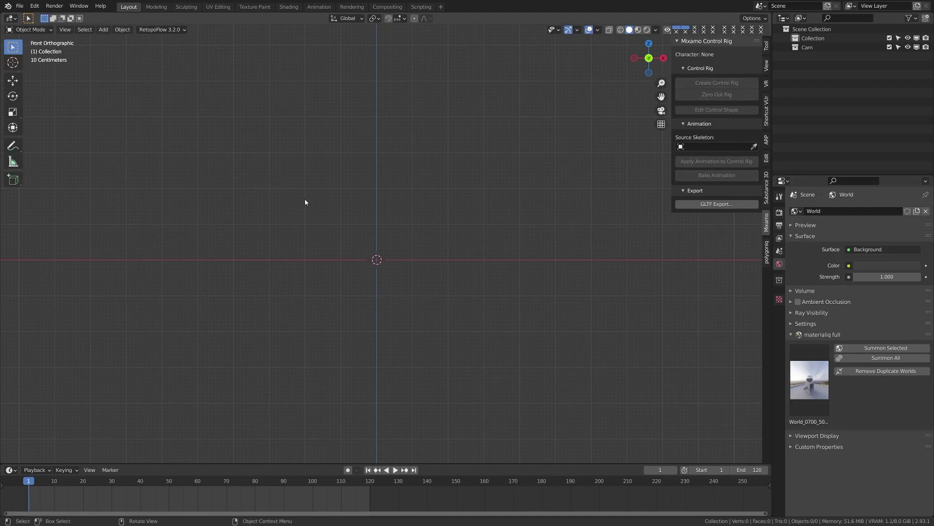
# - Import the downloaded character FBX from the download folder and frame the T-posed character in view
pyautogui.click(20, 6)
pyautogui.moveTo(69, 131)
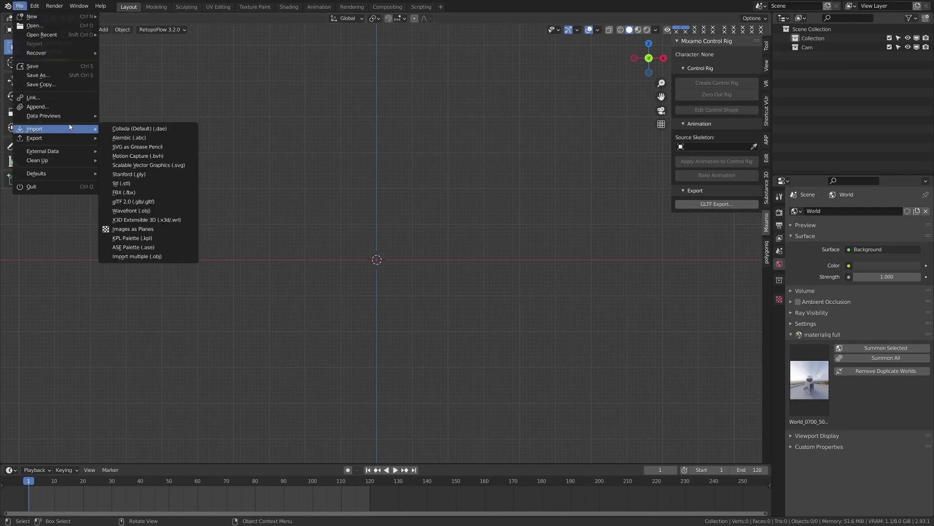
pyautogui.click(144, 194)
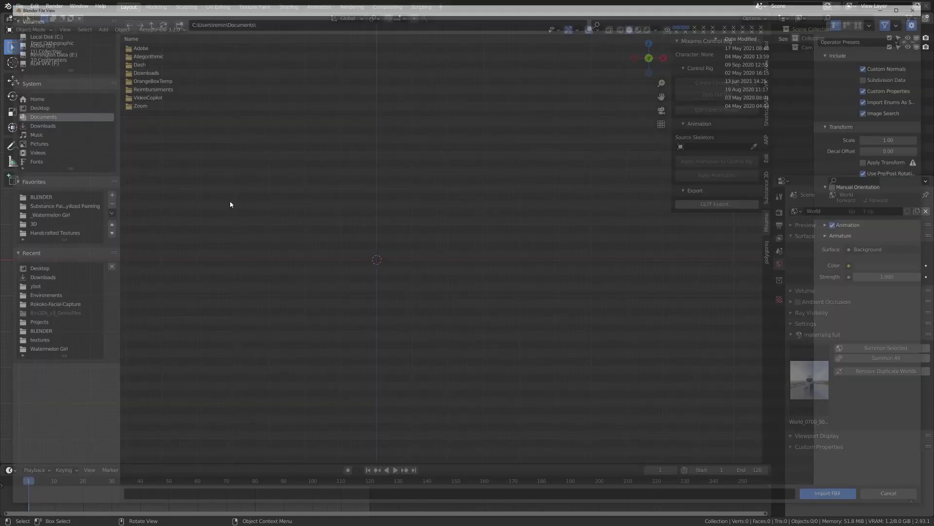
pyautogui.click(52, 122)
pyautogui.doubleClick(141, 42)
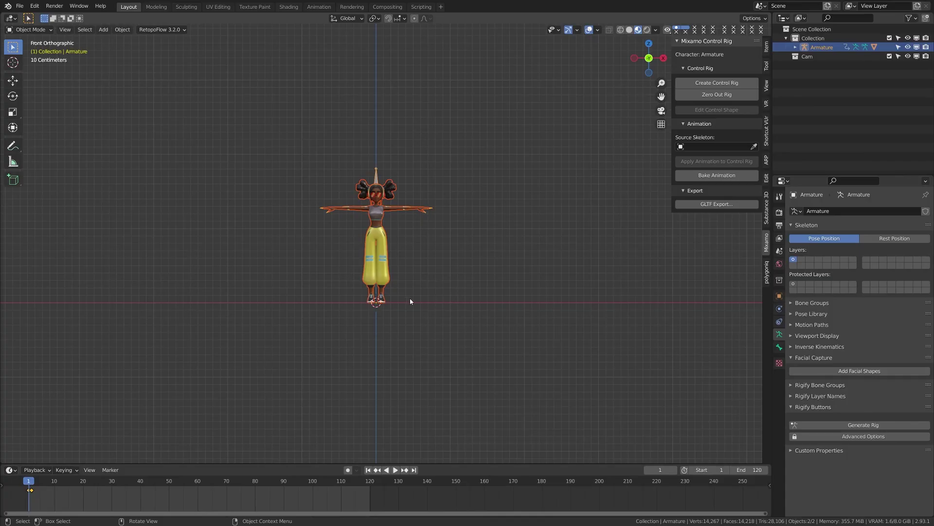
pyautogui.scroll(4, 410, 301)
pyautogui.moveTo(414, 297); pyautogui.dragTo(424, 264, button='middle')
pyautogui.scroll(3, 432, 257)
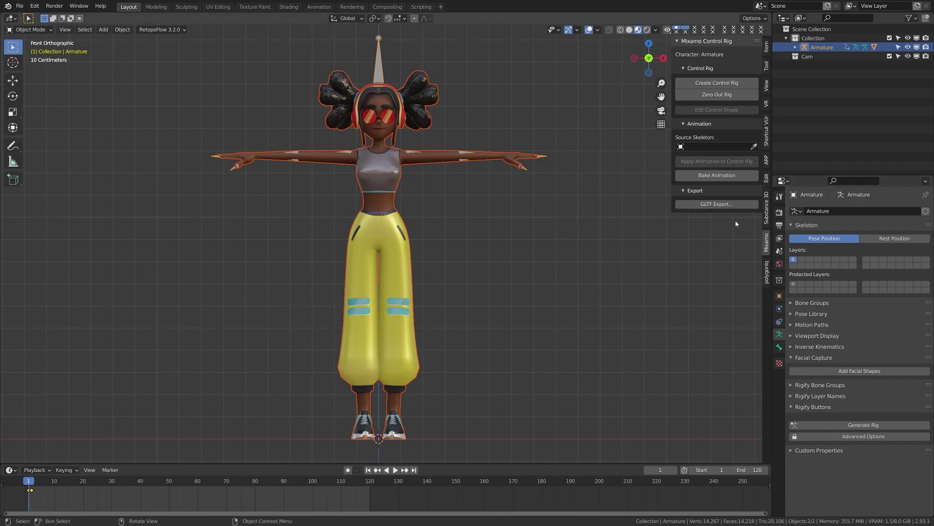
# - Choose Armature as the Source Skeleton in the Mixamo Control Rig panel
pyautogui.click(715, 147)
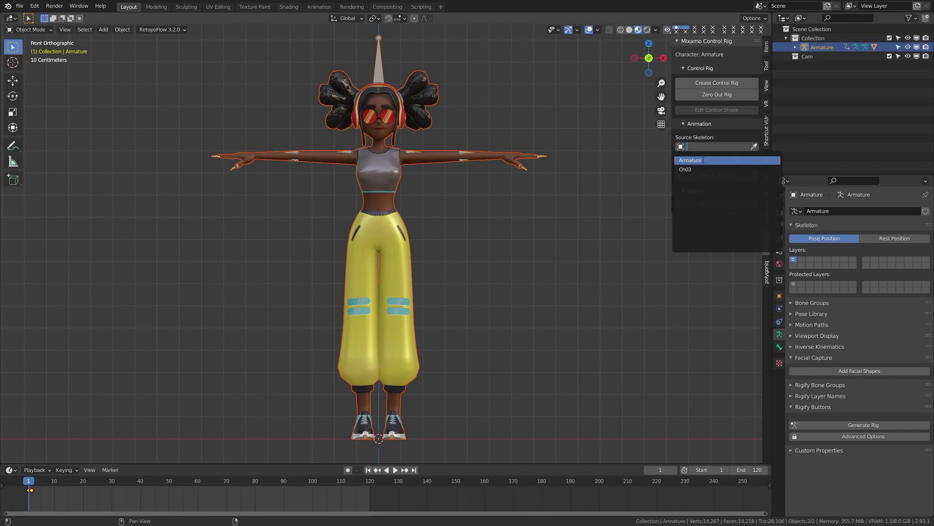
pyautogui.click(704, 160)
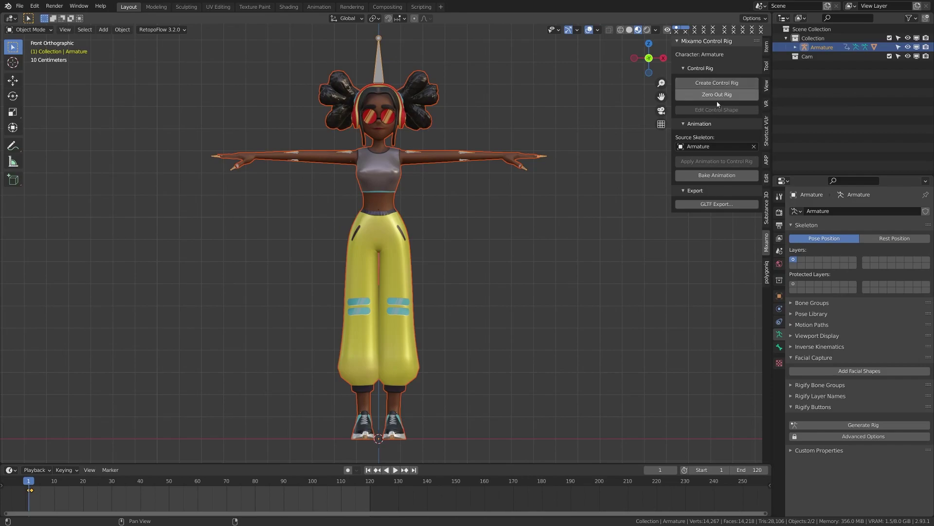
# - Create the control rig with Apply Animation, IK Arms and IK Legs enabled
pyautogui.click(735, 85)
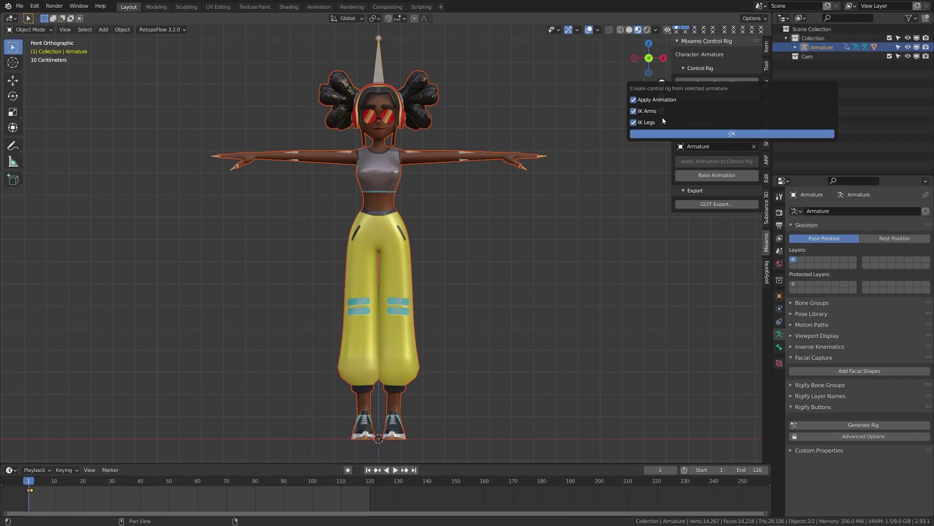
pyautogui.click(579, 110)
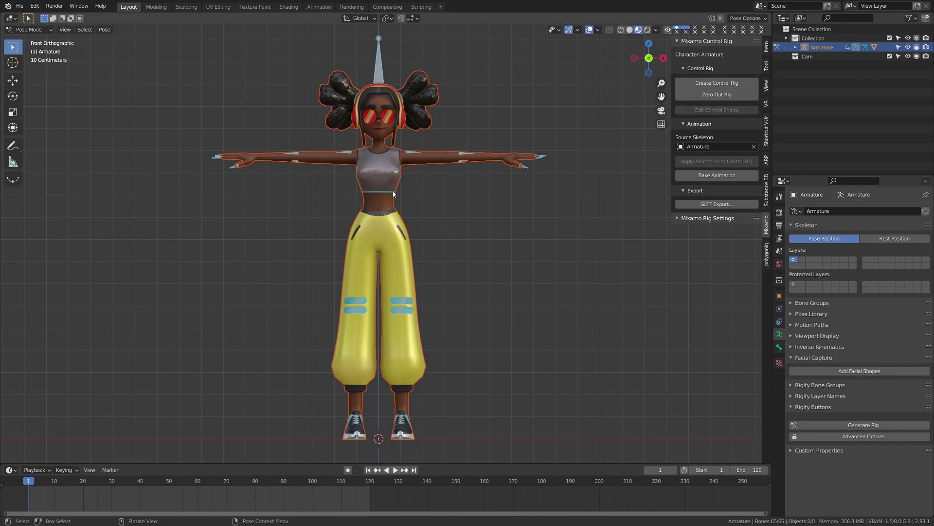
pyautogui.click(708, 86)
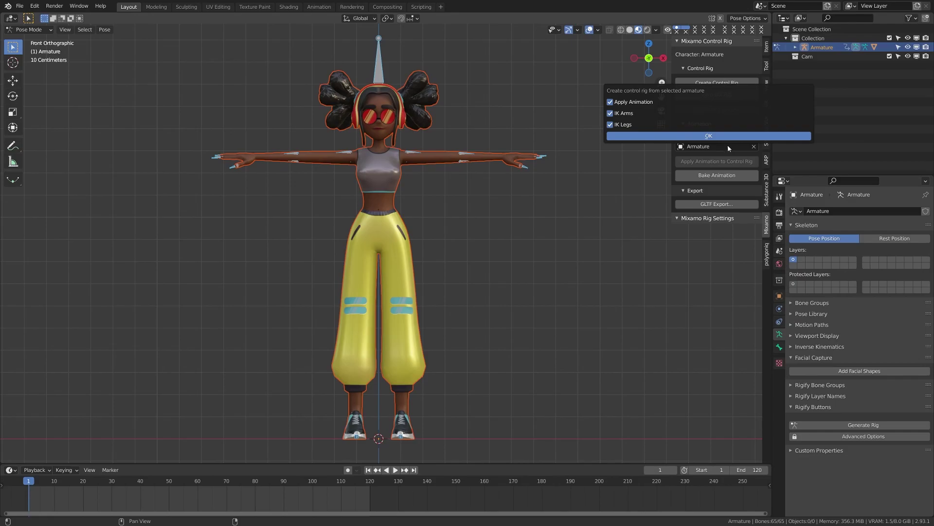
pyautogui.click(715, 136)
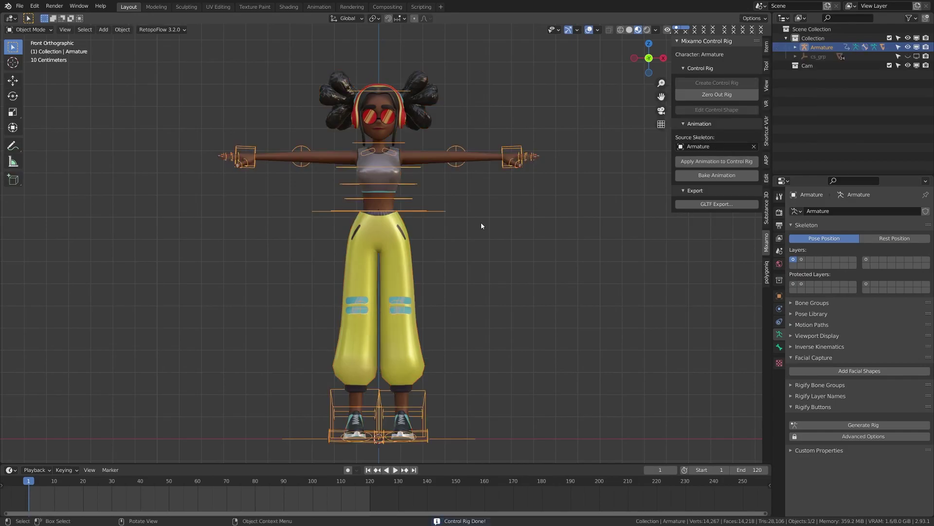
# - Switch the armature to Pose Mode and test-move the hips, left hand and left foot controls
pyautogui.scroll(-2, 481, 224)
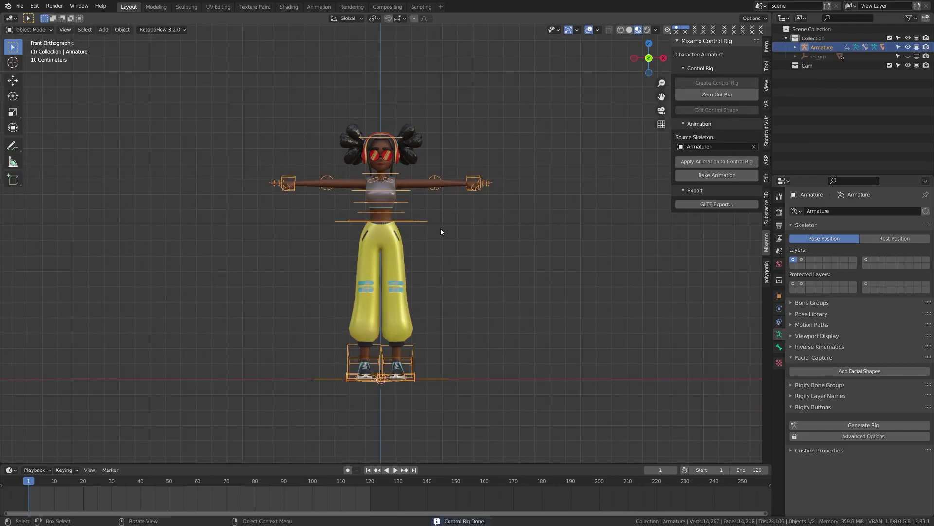
pyautogui.hotkey('ctrl', 'Tab')
pyautogui.click(437, 277)
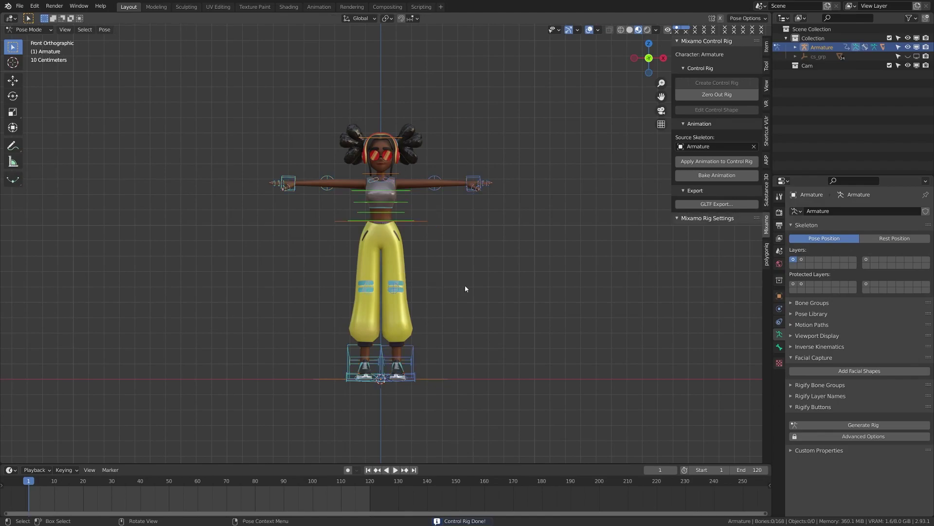
pyautogui.click(427, 225)
pyautogui.press('g')
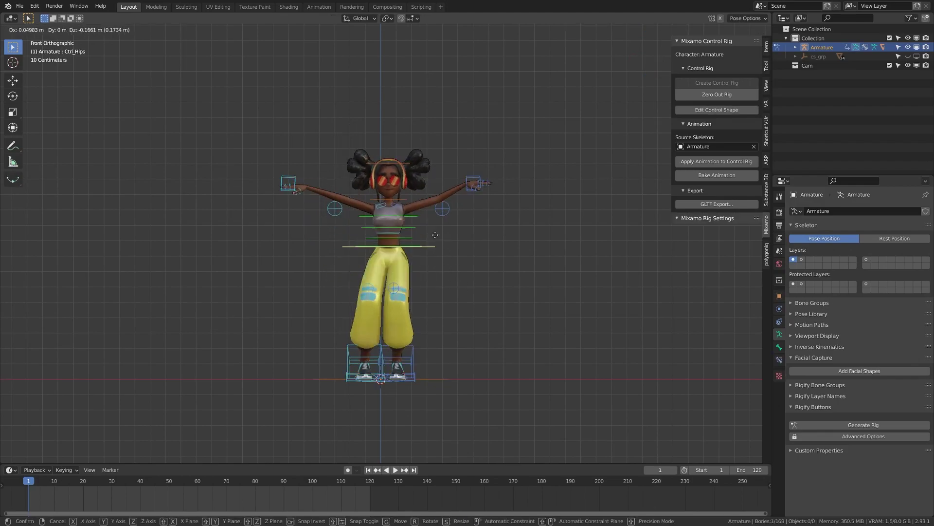
pyautogui.rightClick(431, 253)
pyautogui.click(475, 182)
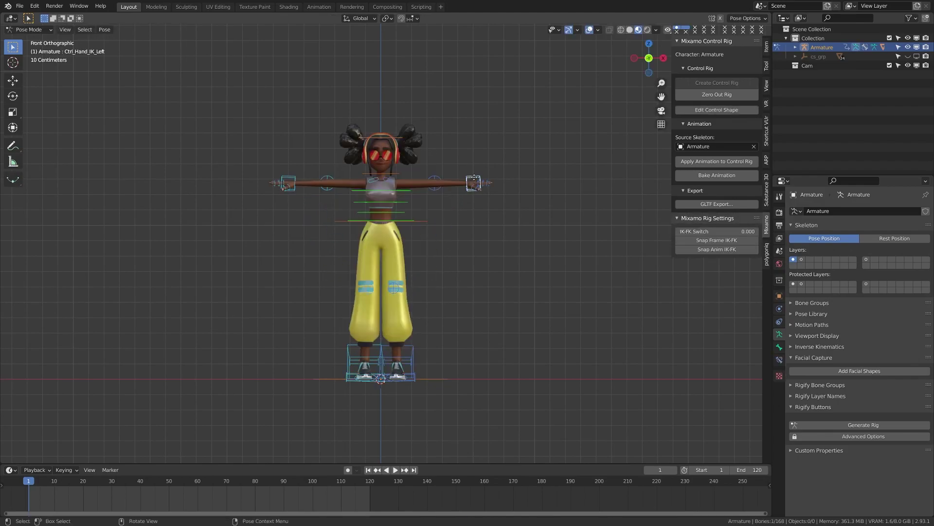
pyautogui.press('g')
pyautogui.rightClick(472, 187)
pyautogui.click(414, 360)
pyautogui.press('g')
pyautogui.rightClick(424, 359)
# - Bend the right leg with the Ctrl_FootRoll_Cursor_Right control viewed from the right side
pyautogui.click(424, 359)
pyautogui.press('KP_3')
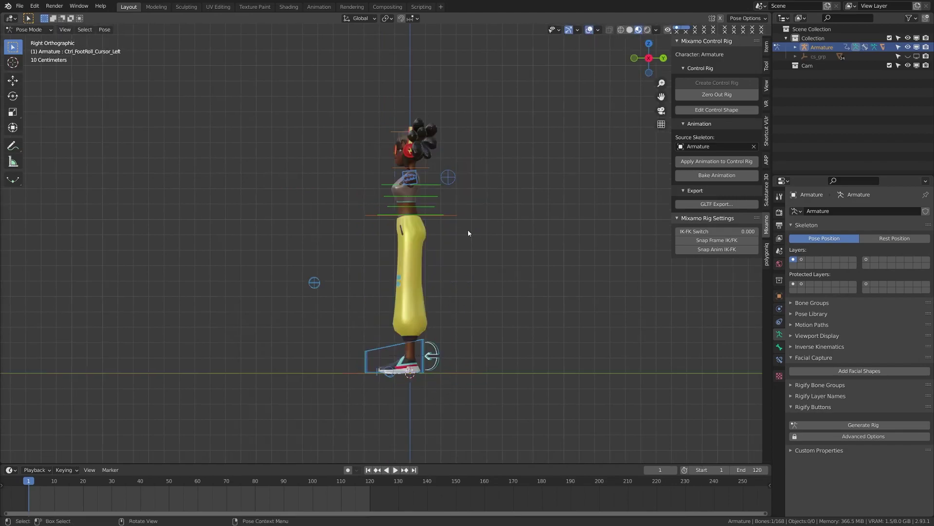
pyautogui.click(439, 360)
pyautogui.press('g')
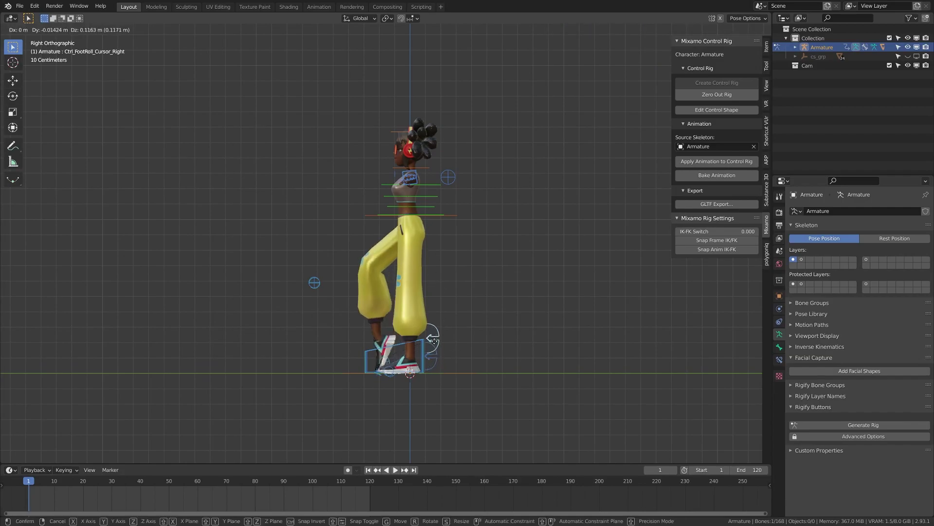
pyautogui.click(440, 358)
pyautogui.press('KP_1')
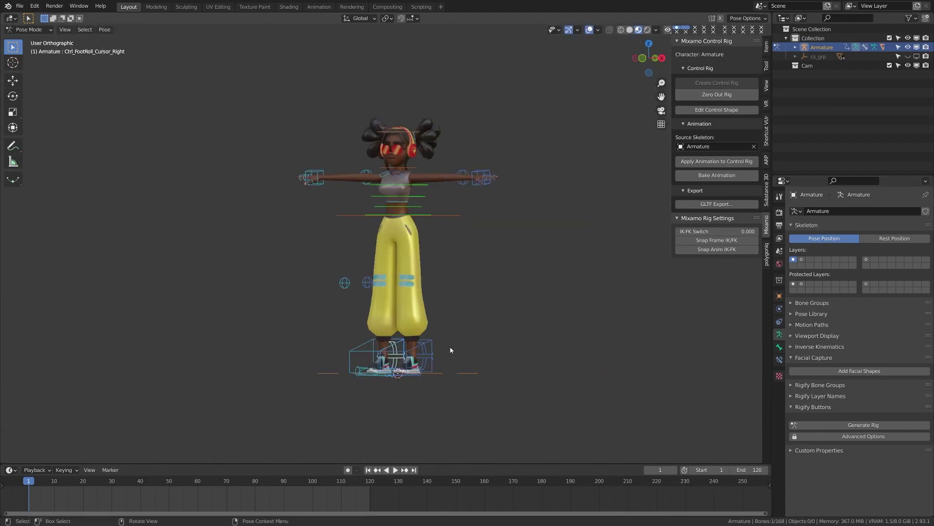
# - Lower the Ctrl_Hips control to drop the character into a crouch
pyautogui.keyDown('shift'); pyautogui.scroll(3, 476, 341); pyautogui.keyUp('shift')
pyautogui.click(434, 261)
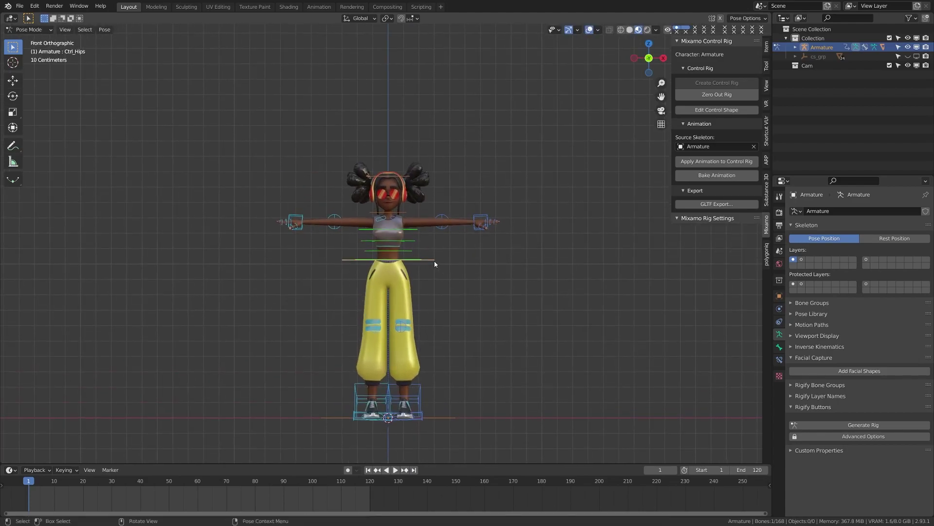
pyautogui.press('g')
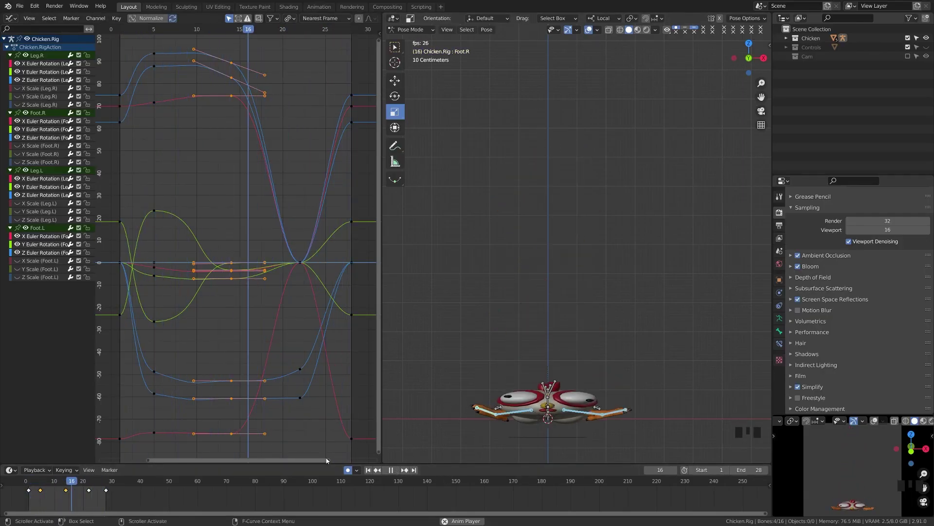
# - Pause the chicken animation and scrub the playhead through its keyframed leg poses
pyautogui.click(390, 470)
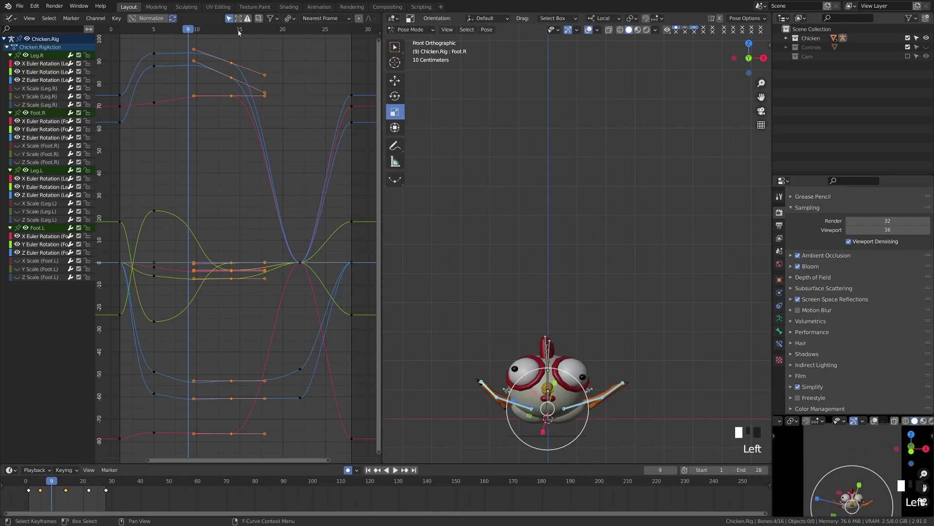
pyautogui.moveTo(238, 32); pyautogui.dragTo(278, 123)
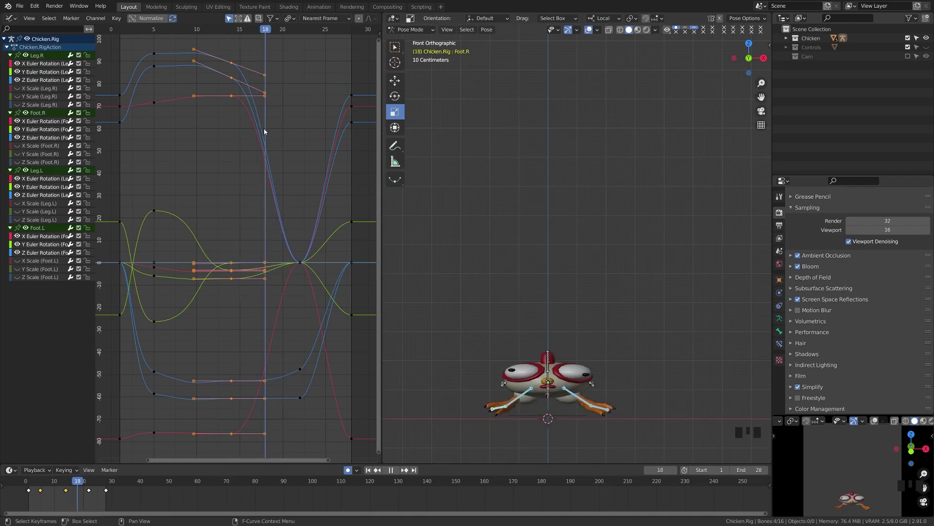